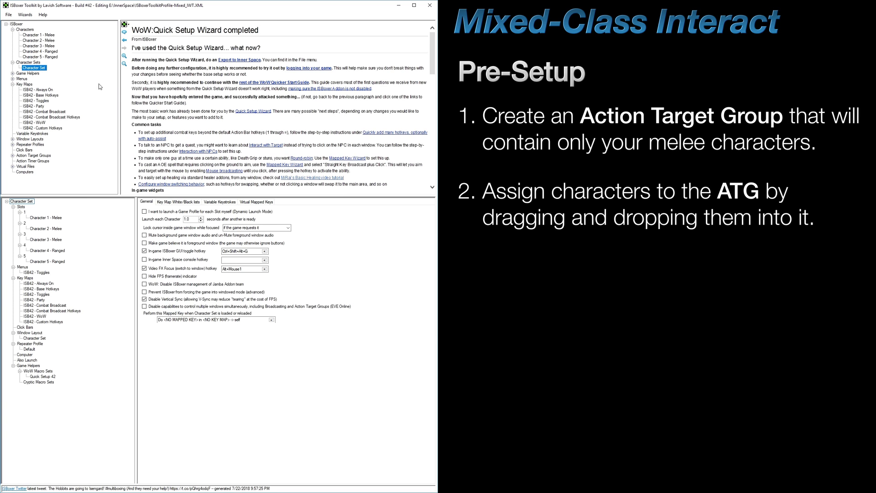
- Create an Action Target Group named Melee and assign Character 1, Character 2 and Character 3 - Melee to it
{"action": "right_click", "coordinate": [29, 157]}
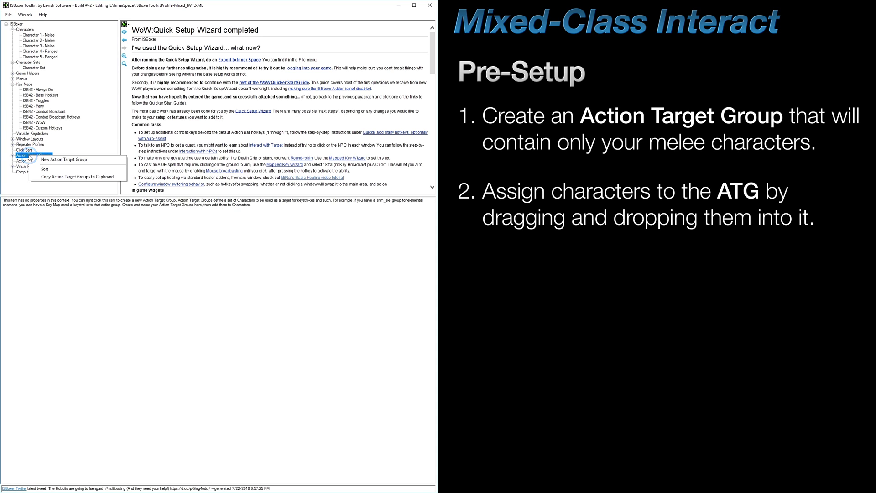
{"action": "left_click", "coordinate": [54, 159]}
{"action": "type", "text": "Melee"}
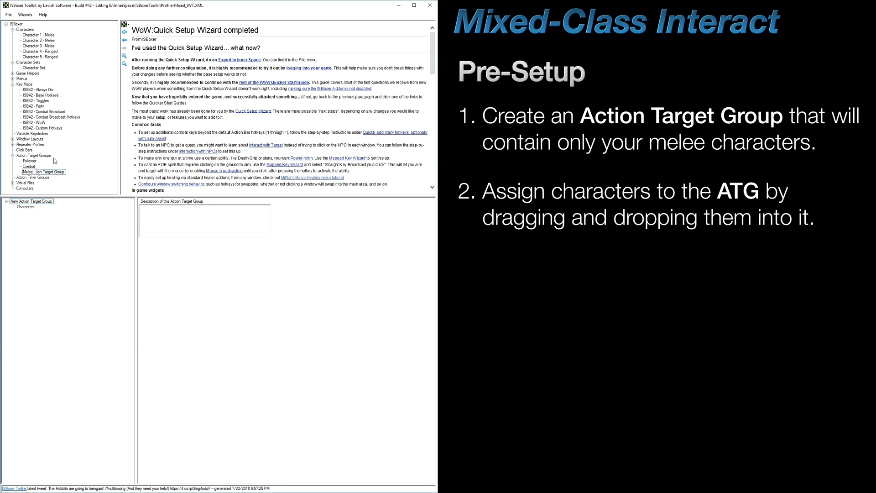
{"action": "key", "text": "Return"}
{"action": "left_click_drag", "start_coordinate": [38, 35], "coordinate": [39, 240]}
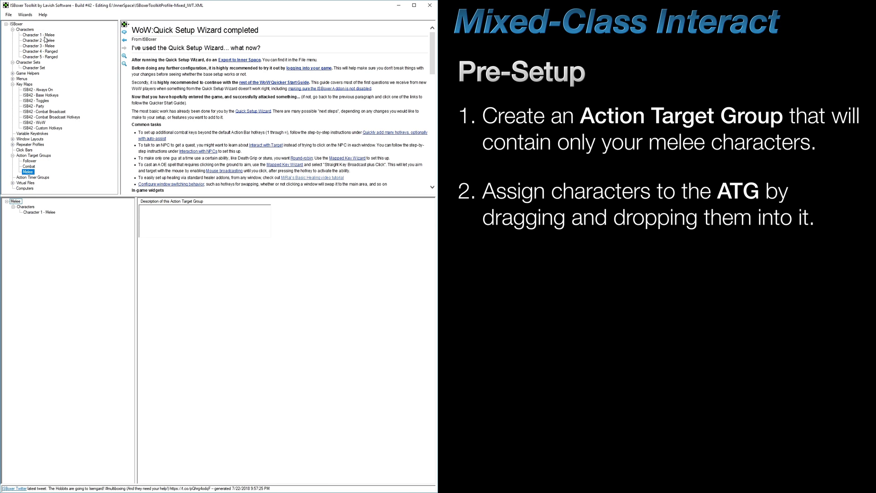
{"action": "left_click_drag", "start_coordinate": [46, 40], "coordinate": [44, 251]}
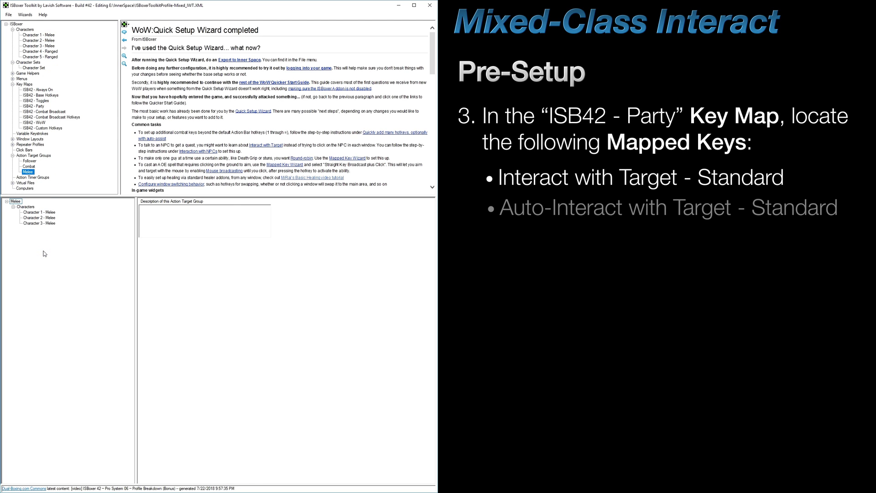
- In the ISB42 - Party key map, duplicate the Interact with Target - Standard and Auto-Interact with Target - Standard mapped keys
{"action": "left_click", "coordinate": [40, 107]}
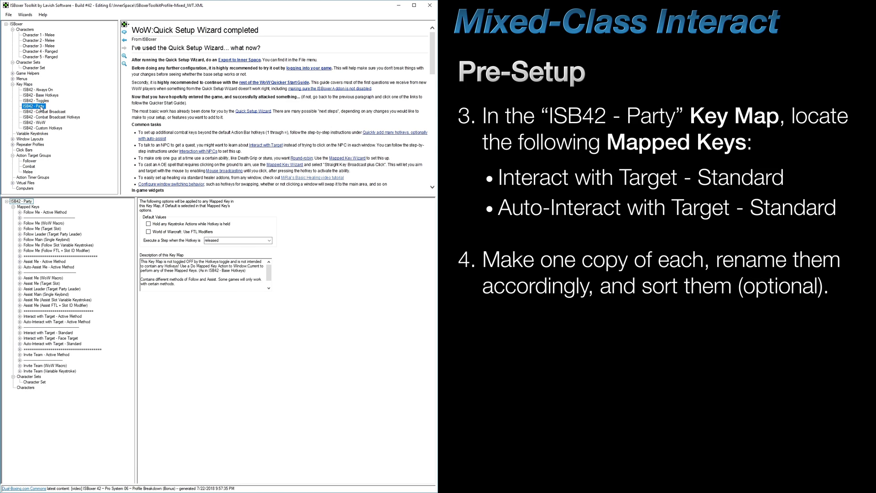
{"action": "left_click", "coordinate": [64, 333]}
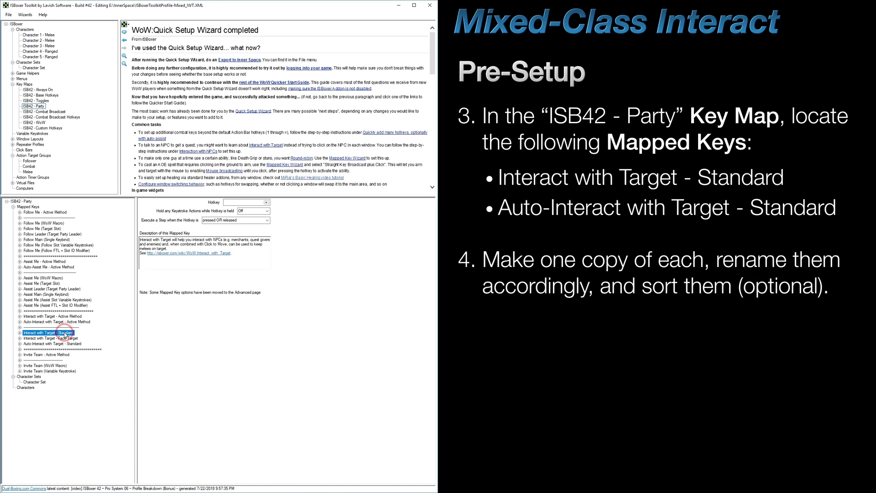
{"action": "left_click", "coordinate": [73, 345]}
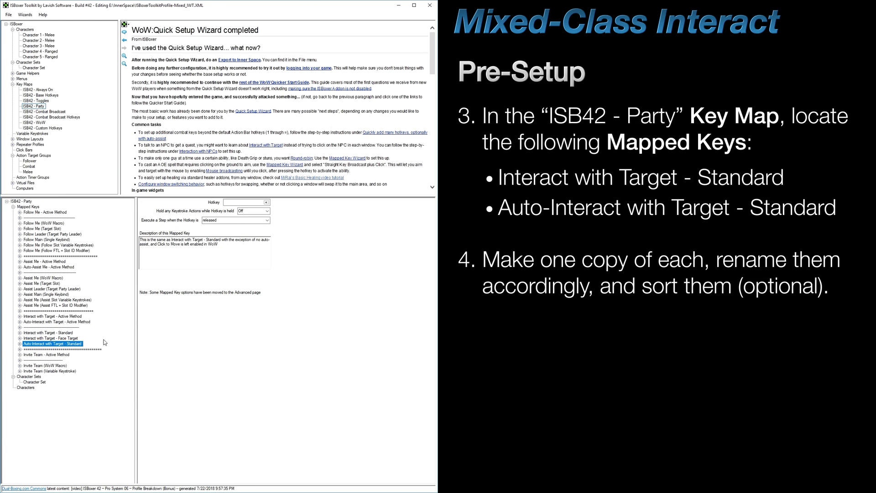
{"action": "left_click", "coordinate": [64, 332]}
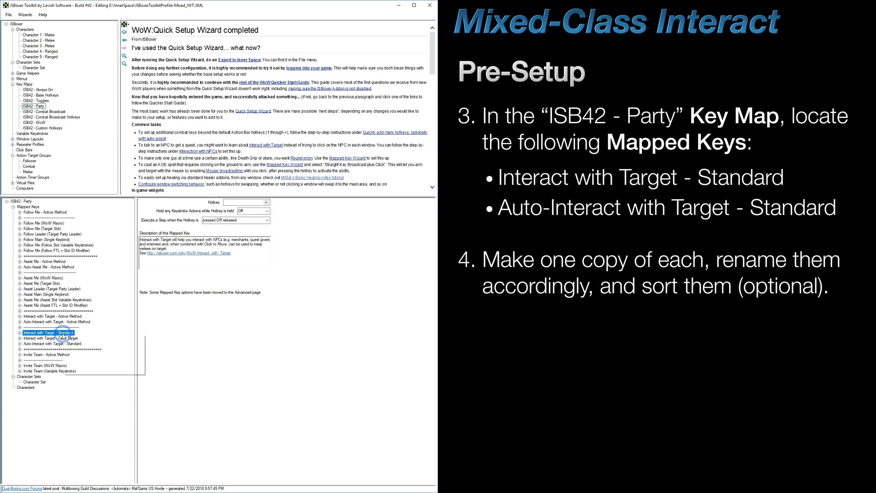
{"action": "right_click", "coordinate": [64, 334]}
{"action": "left_click", "coordinate": [80, 338]}
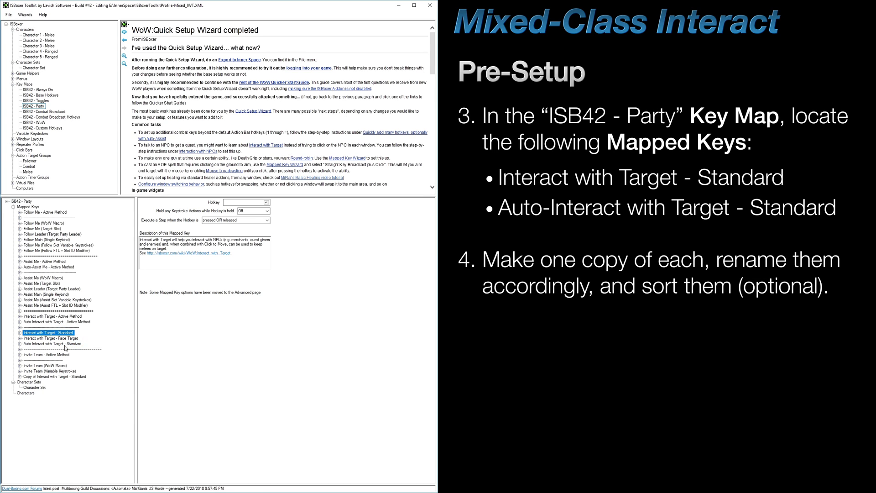
{"action": "right_click", "coordinate": [65, 345]}
{"action": "left_click", "coordinate": [80, 350]}
- Rename the copy of Interact with Target - Standard as "Interact with Target - Melee"
{"action": "left_click", "coordinate": [57, 377]}
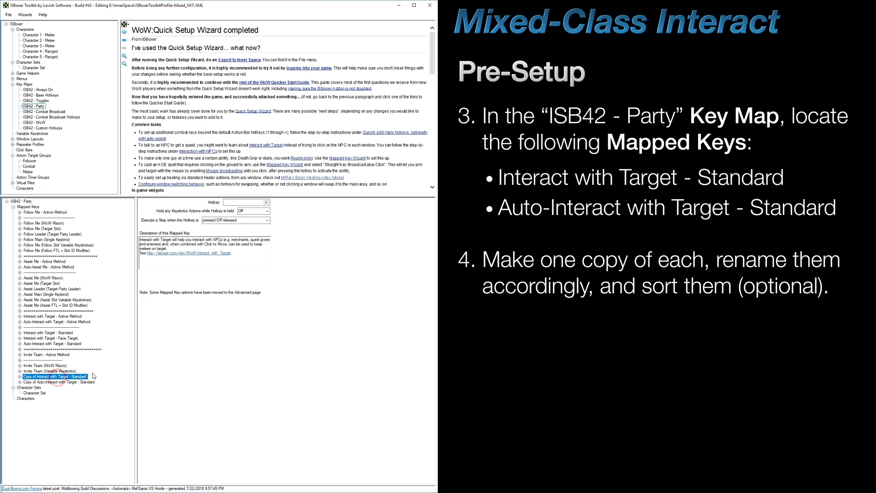
{"action": "key", "text": "F2"}
{"action": "key", "text": "Home"}
{"action": "key", "text": "Delete"}
{"action": "key", "text": "Delete"}
{"action": "key", "text": "Delete"}
{"action": "key", "text": "Delete"}
{"action": "key", "text": "Delete"}
{"action": "key", "text": "Delete"}
{"action": "key", "text": "Delete"}
{"action": "key", "text": "Delete"}
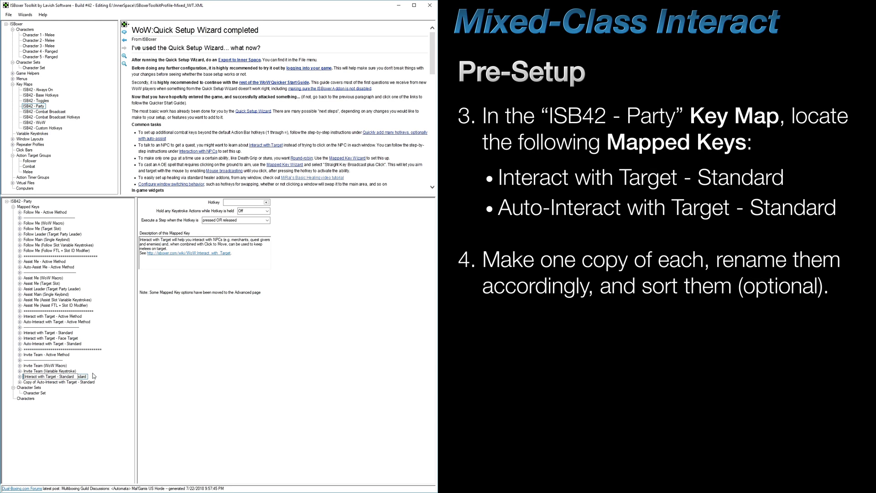
{"action": "key", "text": "End"}
{"action": "key", "text": "Left"}
{"action": "key", "text": "Left"}
{"action": "key", "text": "Left"}
{"action": "key", "text": "Left"}
{"action": "key", "text": "Left"}
{"action": "key", "text": "Left"}
{"action": "key", "text": "Left"}
{"action": "type", "text": "Melee -"}
{"action": "key", "text": "Delete"}
{"action": "key", "text": "Delete"}
{"action": "key", "text": "Delete"}
{"action": "key", "text": "Delete"}
{"action": "key", "text": "Delete"}
{"action": "key", "text": "Delete"}
{"action": "key", "text": "Delete"}
{"action": "key", "text": "Delete"}
{"action": "key", "text": "Delete"}
{"action": "key", "text": "Return"}
- Rename the copy of Auto-Interact with Target - Standard as "Auto-Interact with Target - Melee"
{"action": "key", "text": "Down"}
{"action": "key", "text": "F2"}
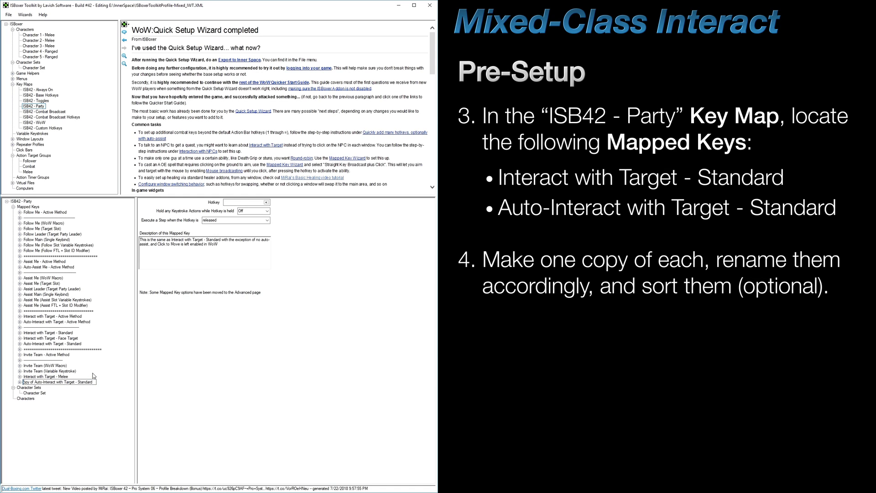
{"action": "key", "text": "Home"}
{"action": "key", "text": "Delete"}
{"action": "key", "text": "Delete"}
{"action": "key", "text": "Delete"}
{"action": "key", "text": "Delete"}
{"action": "key", "text": "Delete"}
{"action": "key", "text": "Delete"}
{"action": "key", "text": "Delete"}
{"action": "key", "text": "Delete"}
{"action": "key", "text": "Left"}
{"action": "key", "text": "Left"}
{"action": "key", "text": "Left"}
{"action": "key", "text": "Left"}
{"action": "key", "text": "Left"}
{"action": "key", "text": "Left"}
{"action": "key", "text": "Delete"}
{"action": "key", "text": "Delete"}
{"action": "key", "text": "Delete"}
{"action": "key", "text": "Delete"}
{"action": "key", "text": "Delete"}
{"action": "key", "text": "Delete"}
{"action": "key", "text": "Delete"}
{"action": "key", "text": "Delete"}
{"action": "type", "text": "Melee"}
{"action": "key", "text": "Return"}
- Reorder Interact with Target - Melee so it sits directly below Interact with Target - Face Target
{"action": "key", "text": "Up"}
{"action": "key", "text": "alt"}
{"action": "key", "text": "alt+Up"}
{"action": "key", "text": "alt+Up"}
{"action": "key", "text": "alt+Up"}
{"action": "key", "text": "alt+Up"}
{"action": "key", "text": "alt+Up"}
{"action": "key", "text": "alt+Up"}
- Reorder Auto-Interact with Target - Melee so it sits directly below Auto-Interact with Target - Standard
{"action": "key", "text": "Down"}
{"action": "key", "text": "Down"}
{"action": "key", "text": "Down"}
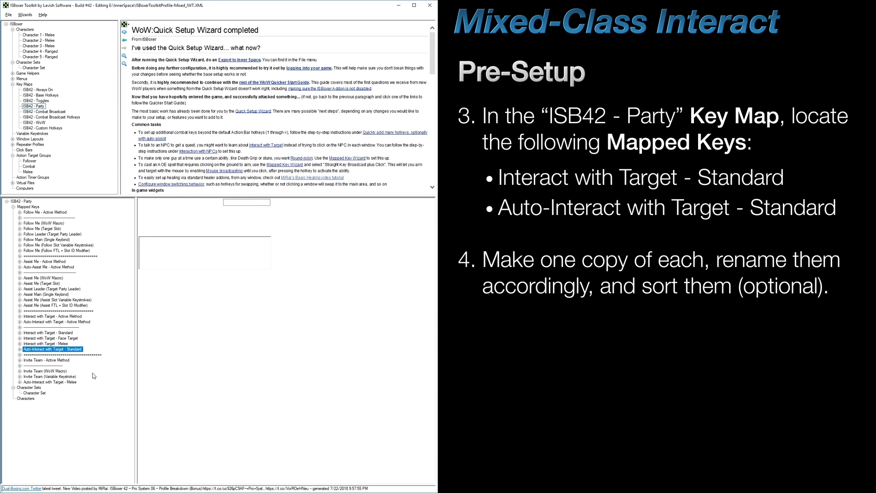
{"action": "key", "text": "Down"}
{"action": "key", "text": "Down"}
{"action": "key", "text": "Down"}
{"action": "key", "text": "Down"}
{"action": "key", "text": "alt+Up"}
{"action": "key", "text": "alt+Up"}
{"action": "key", "text": "alt+Up"}
{"action": "key", "text": "alt+Up"}
{"action": "key", "text": "alt+Up"}
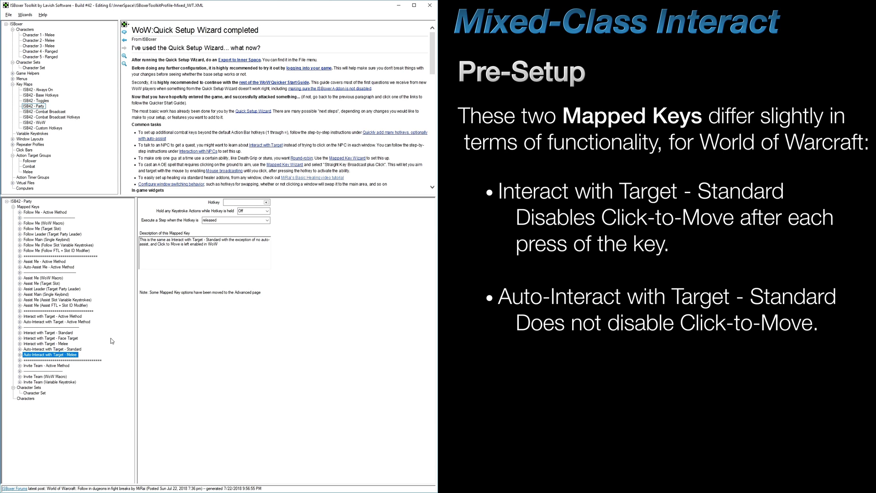
- In Step 1 of Interact with Target - Melee, set the Interact with Target action's target to Group (others in):Melee
{"action": "left_click", "coordinate": [19, 355]}
{"action": "left_click", "coordinate": [19, 343]}
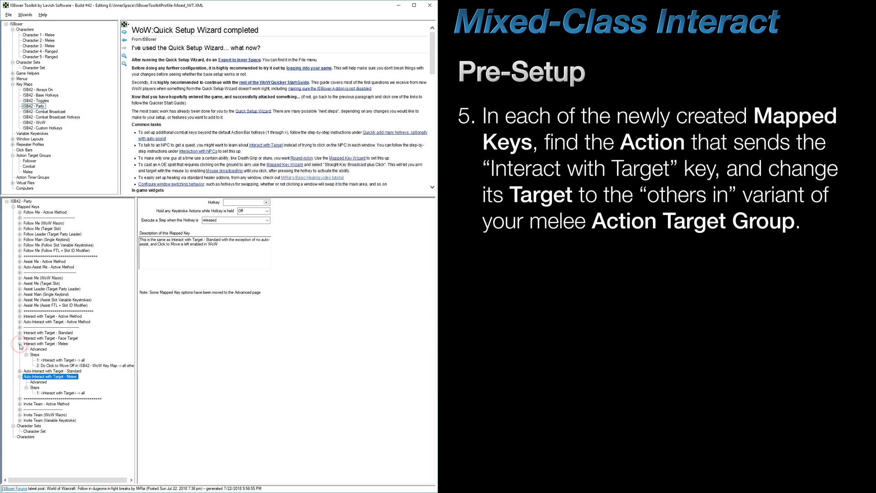
{"action": "left_click", "coordinate": [58, 360]}
{"action": "left_click", "coordinate": [194, 238]}
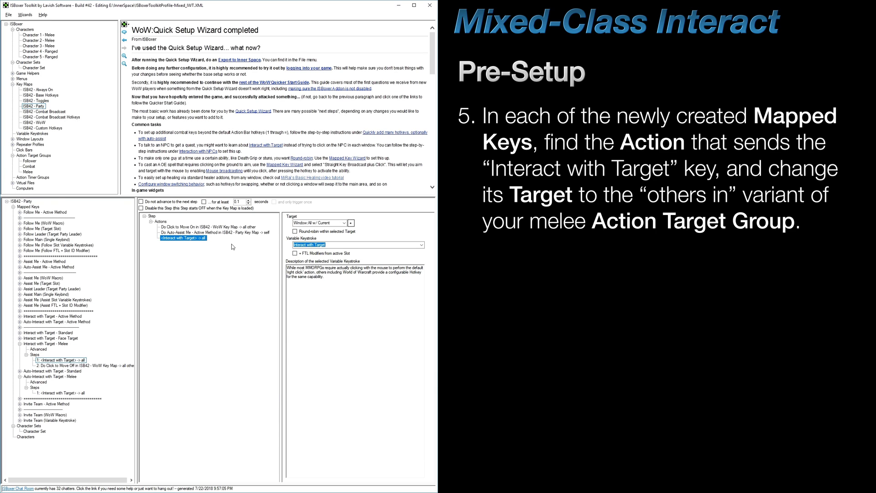
{"action": "left_click", "coordinate": [346, 222]}
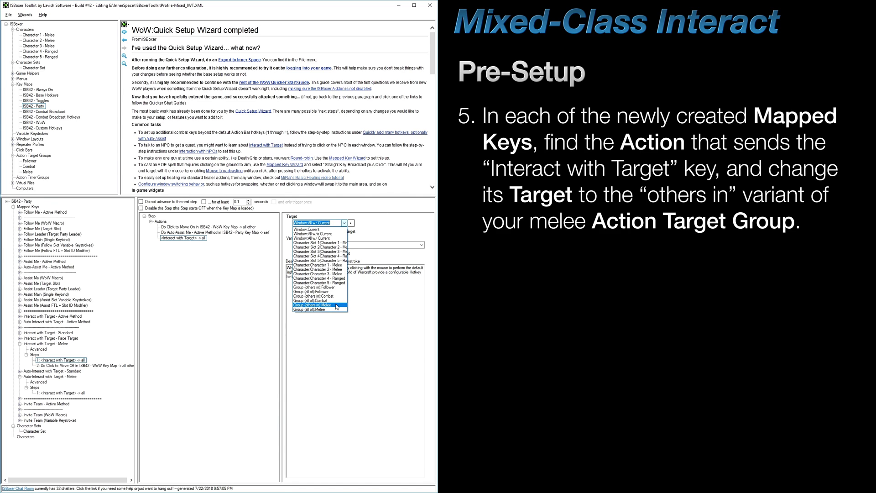
{"action": "left_click", "coordinate": [337, 304]}
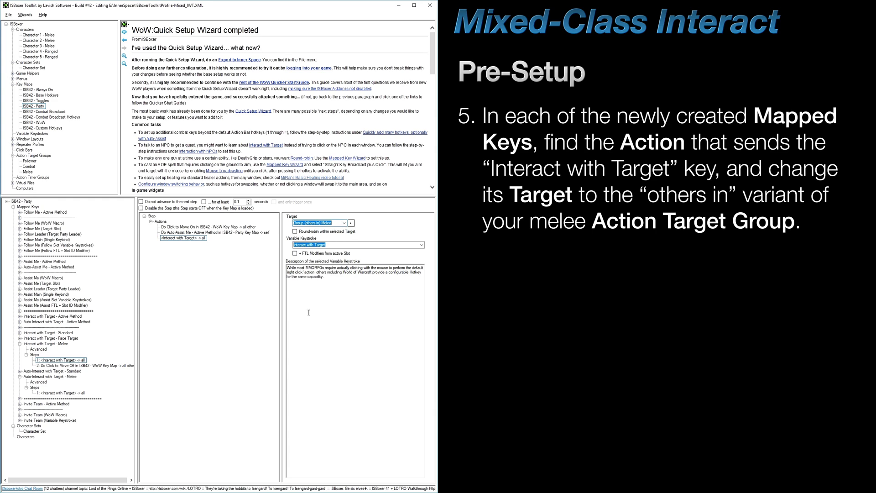
- In Step 1 of Auto-Interact with Target - Melee, set the Interact with Target action's target to Group (others in):Melee
{"action": "left_click", "coordinate": [52, 393]}
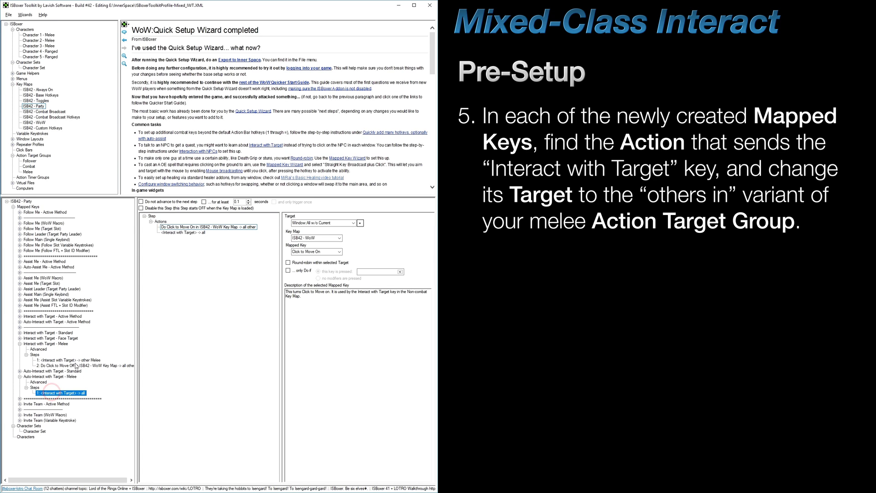
{"action": "left_click", "coordinate": [194, 232]}
{"action": "left_click", "coordinate": [314, 223]}
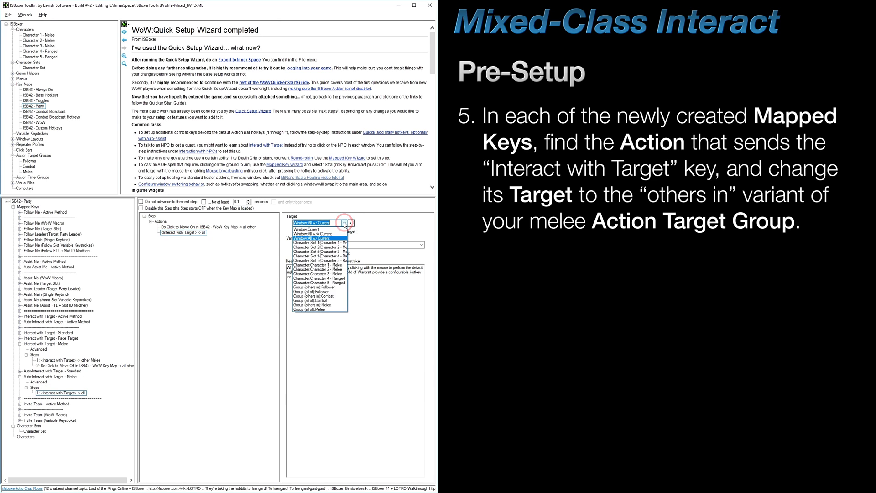
{"action": "left_click", "coordinate": [331, 305]}
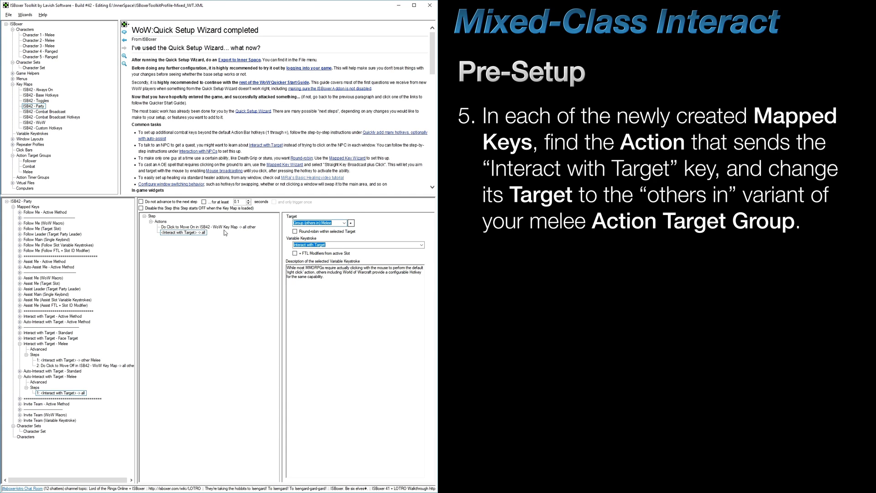
{"action": "left_click", "coordinate": [222, 227]}
{"action": "left_click", "coordinate": [189, 233]}
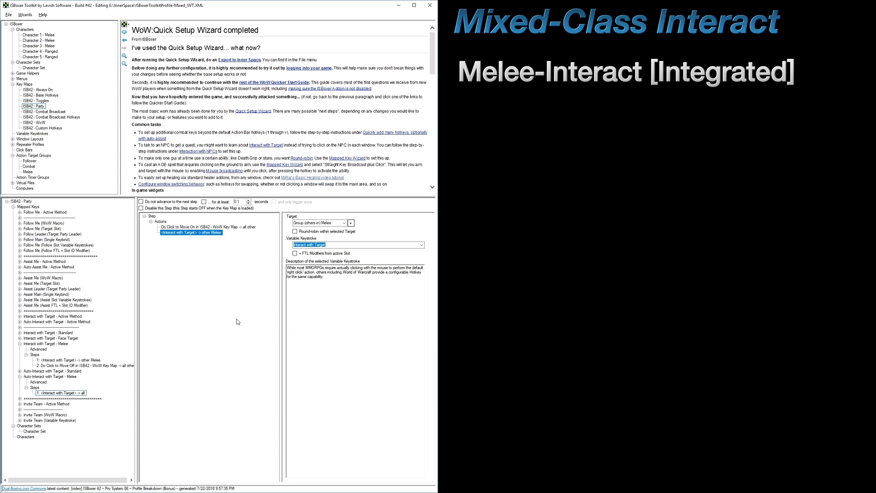
- In the Character Set's virtual mapped keys, point Auto-Interact with Target - Active Method to Interact with Target - Melee in ISB42 - Party
{"action": "left_click", "coordinate": [37, 68]}
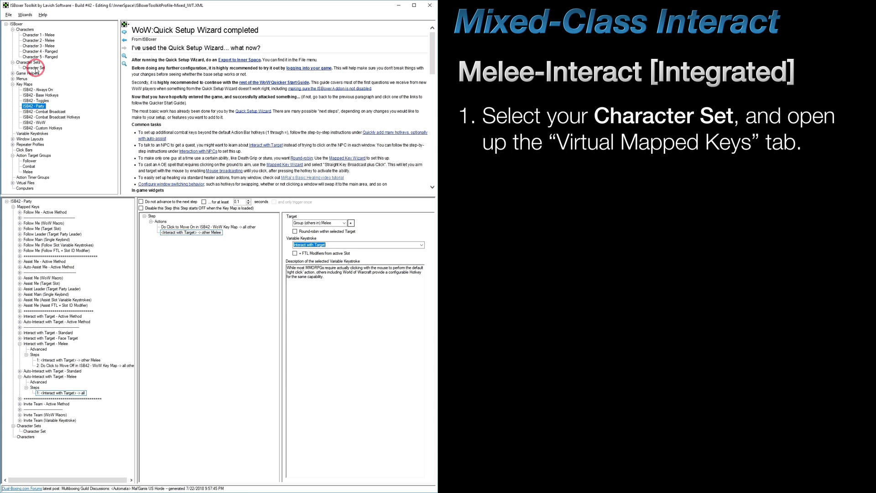
{"action": "left_click", "coordinate": [22, 201]}
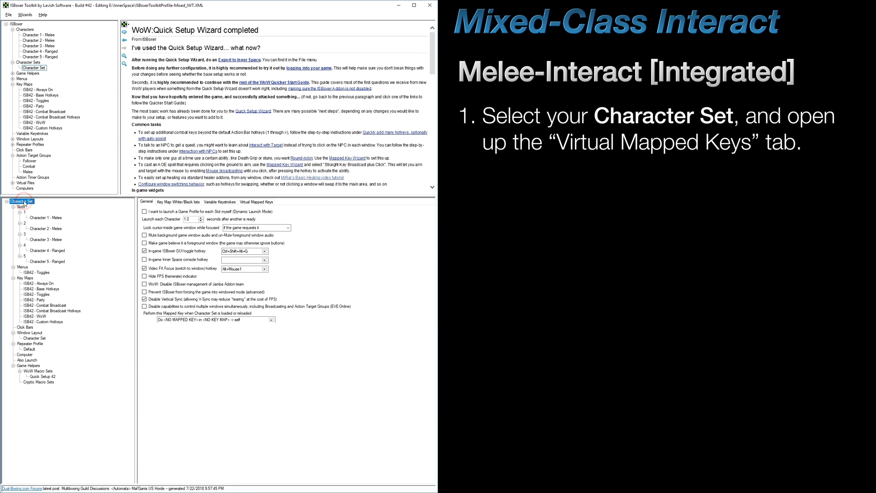
{"action": "left_click", "coordinate": [263, 203]}
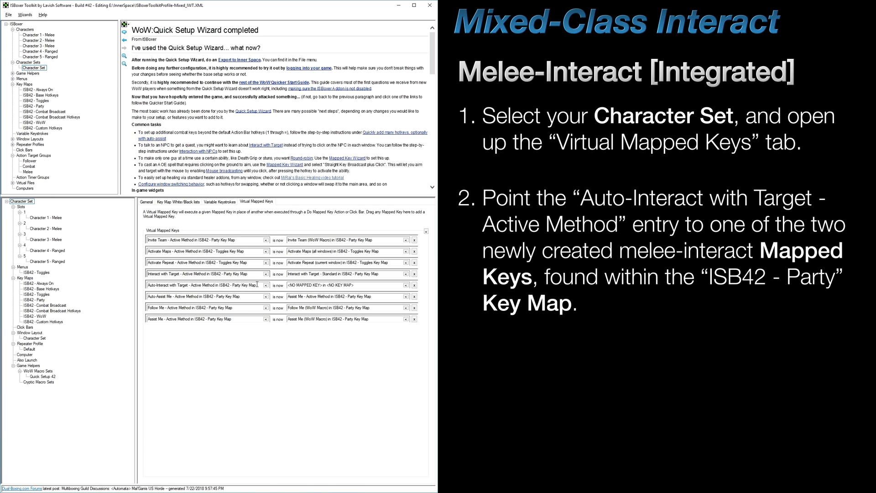
{"action": "left_click", "coordinate": [148, 285]}
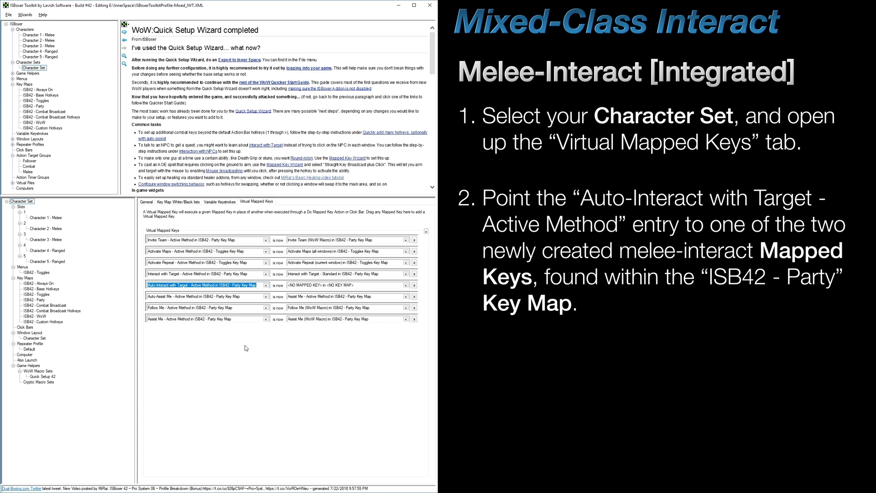
{"action": "left_click", "coordinate": [405, 285]}
{"action": "left_click", "coordinate": [258, 242]}
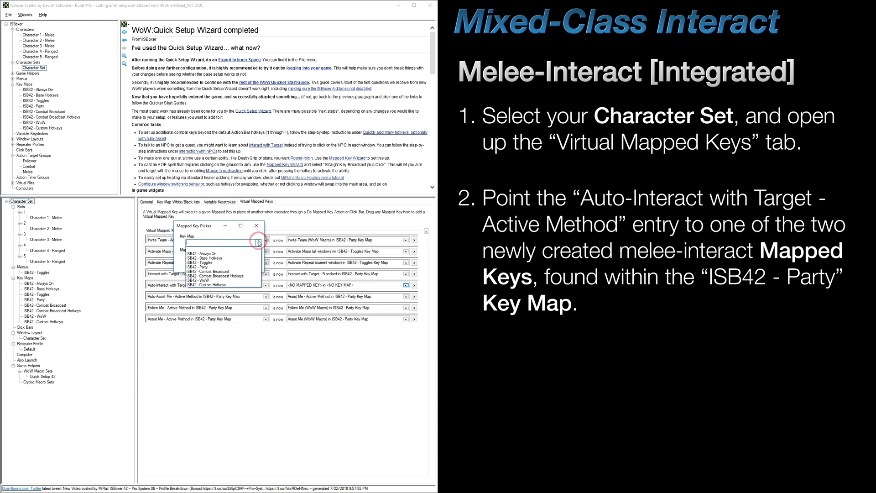
{"action": "left_click", "coordinate": [219, 267]}
{"action": "left_click", "coordinate": [259, 257]}
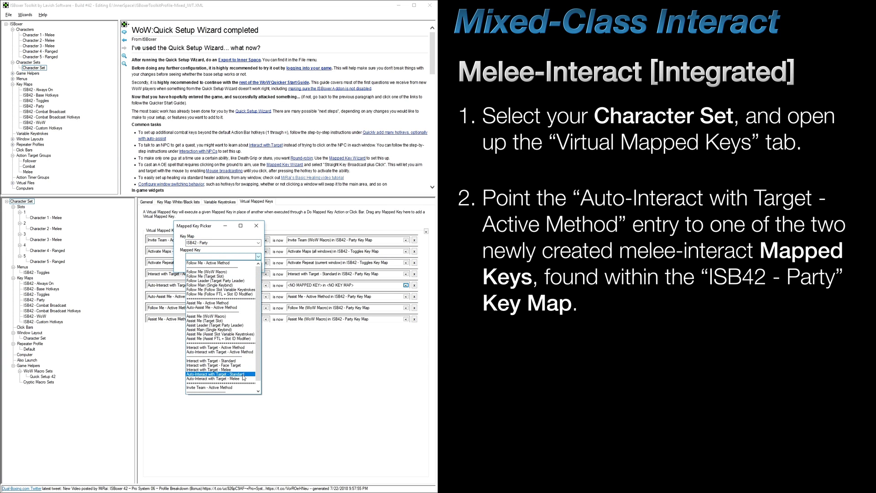
{"action": "left_click", "coordinate": [242, 370]}
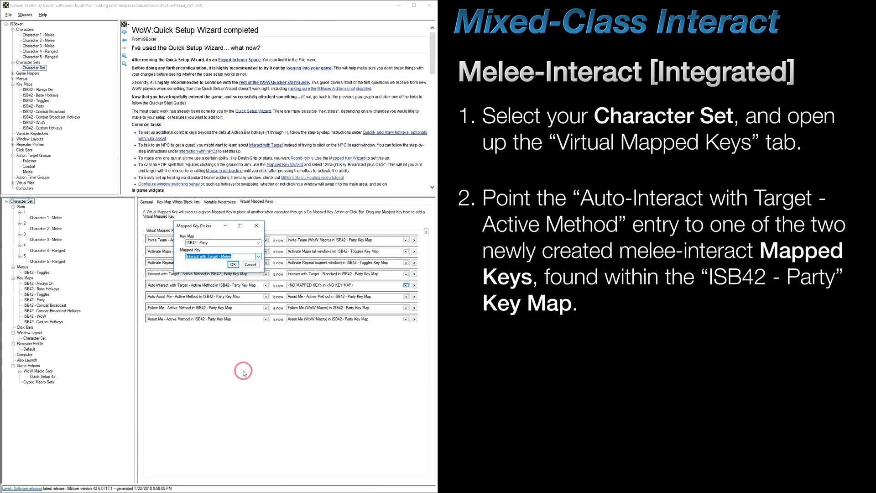
{"action": "left_click", "coordinate": [231, 265]}
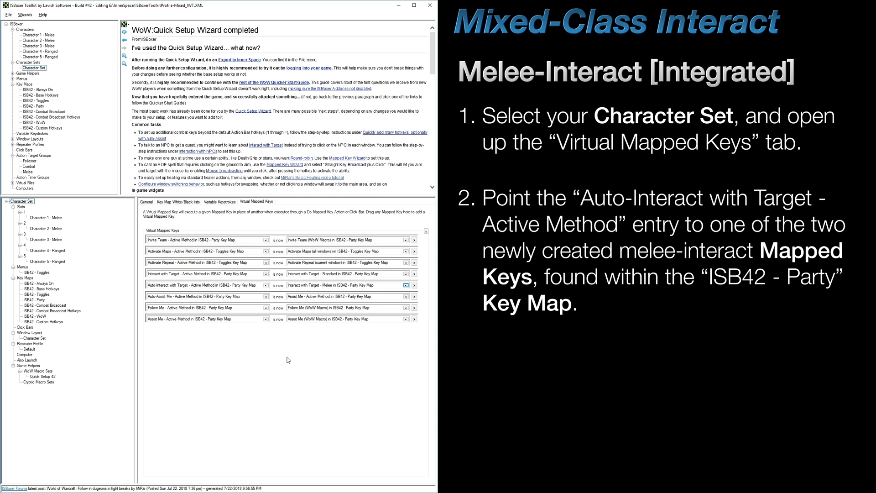
- Clear the replacement key map and mapped key from the Auto-Interact with Target - Active Method virtual mapped key
{"action": "left_click", "coordinate": [405, 285]}
{"action": "key", "text": "BackSpace"}
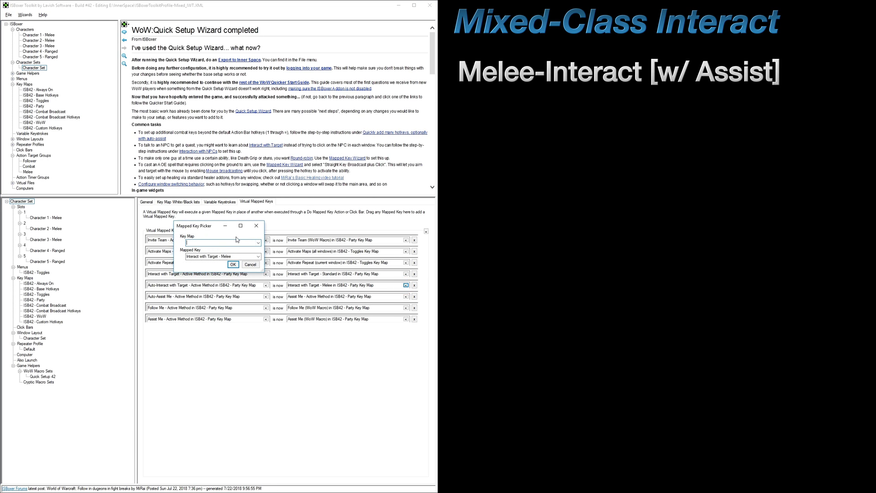
{"action": "left_click", "coordinate": [232, 264]}
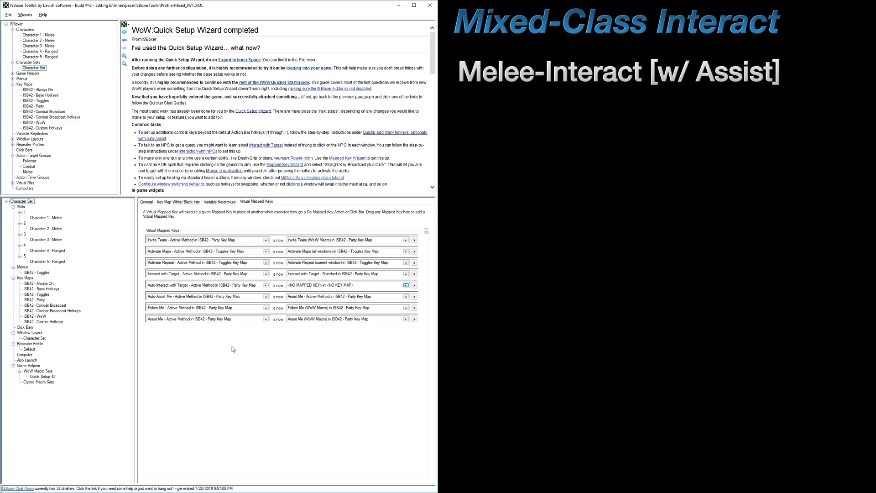
- Add a Do Mapped Key action to Step 1 of the Assist Me mapped key in the ISB42 - Base Hotkeys key map
{"action": "left_click", "coordinate": [41, 95]}
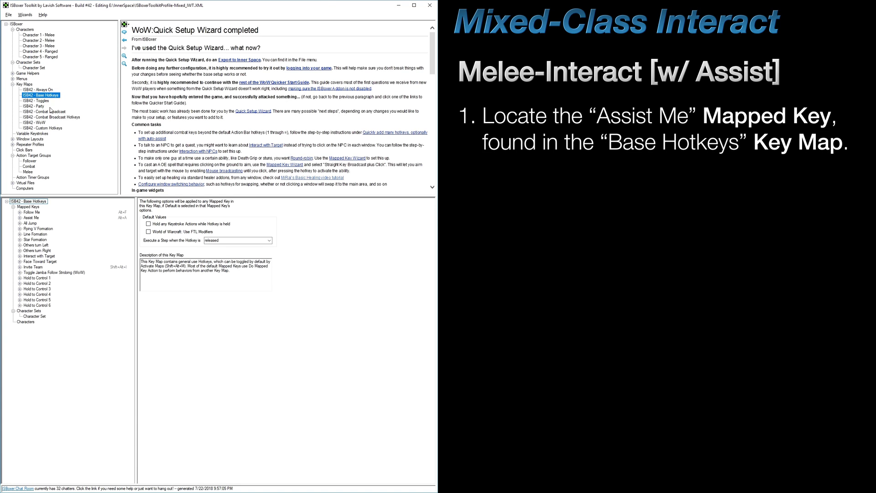
{"action": "left_click", "coordinate": [31, 219]}
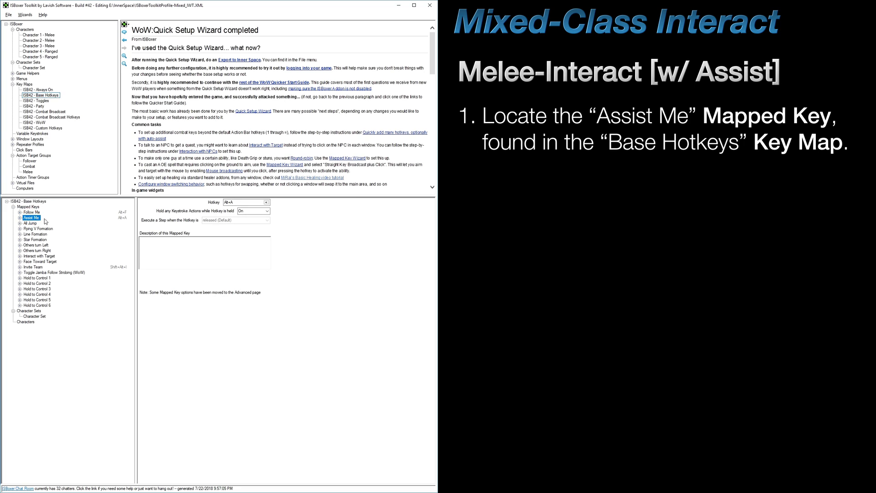
{"action": "left_click", "coordinate": [20, 218]}
{"action": "left_click", "coordinate": [91, 234]}
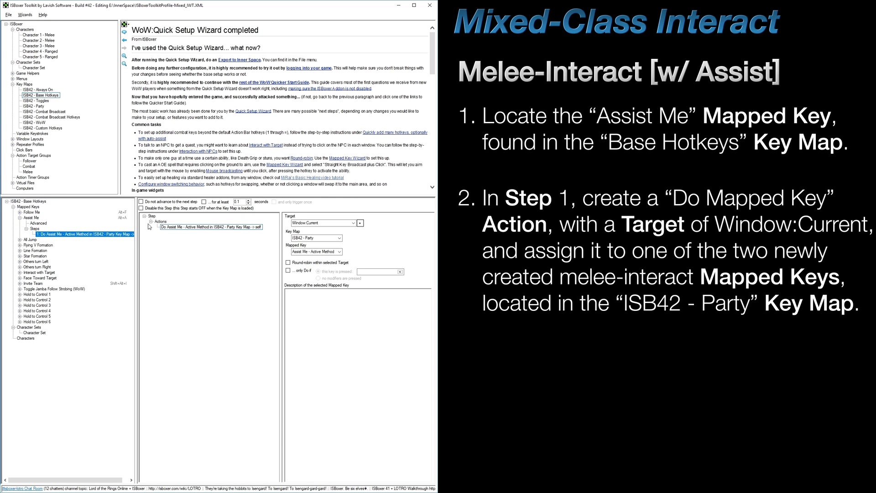
{"action": "right_click", "coordinate": [161, 222]}
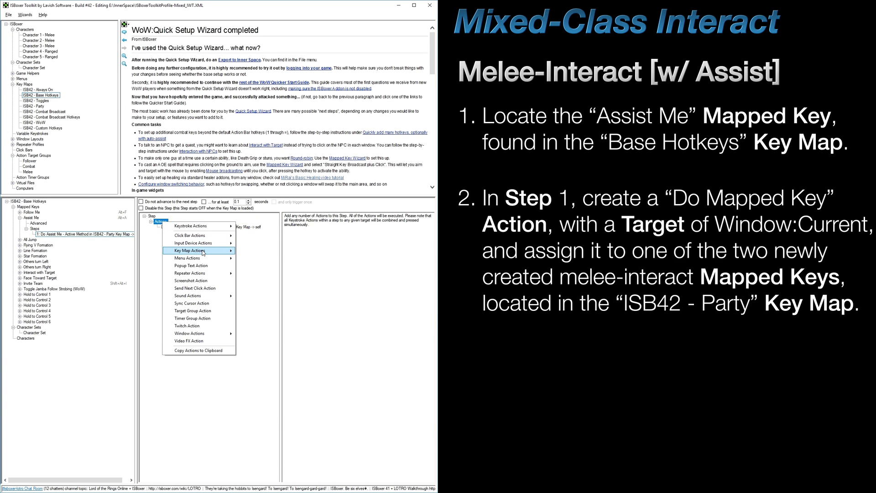
{"action": "mouse_move", "coordinate": [204, 253]}
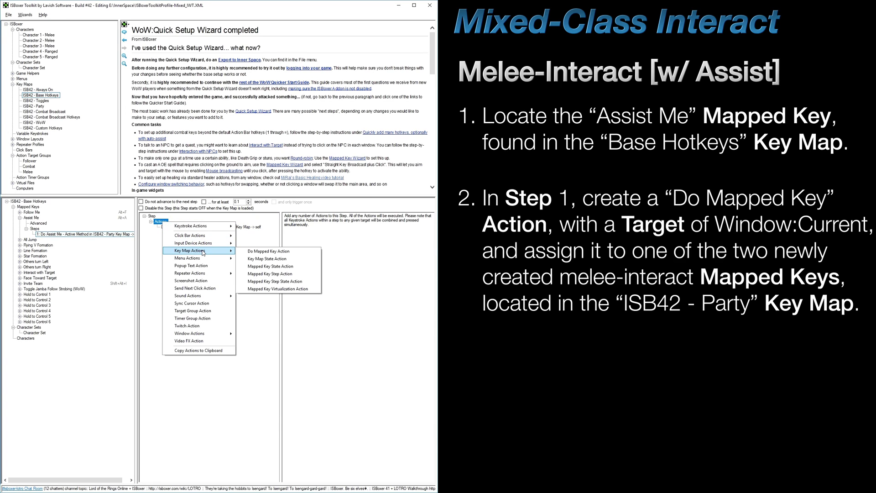
{"action": "left_click", "coordinate": [295, 254]}
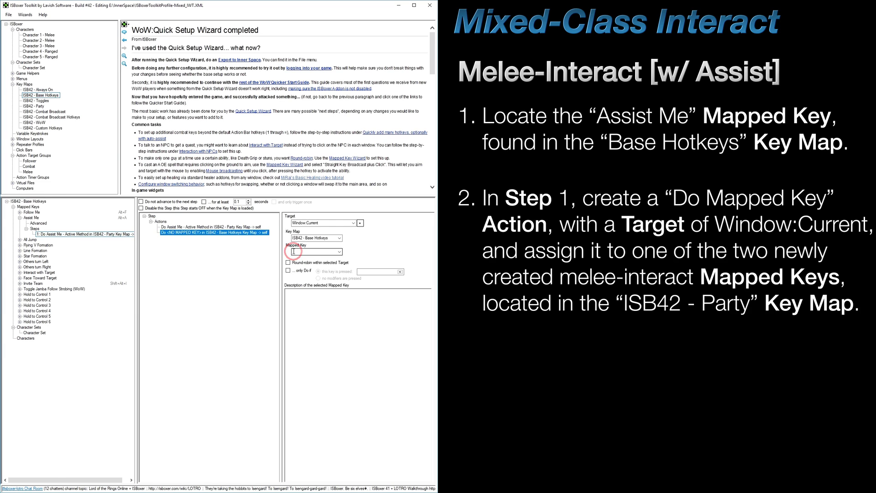
- Keep the new action's target as Window:Current and assign it Interact with Target - Melee from the ISB42 - Party key map
{"action": "left_click", "coordinate": [353, 223]}
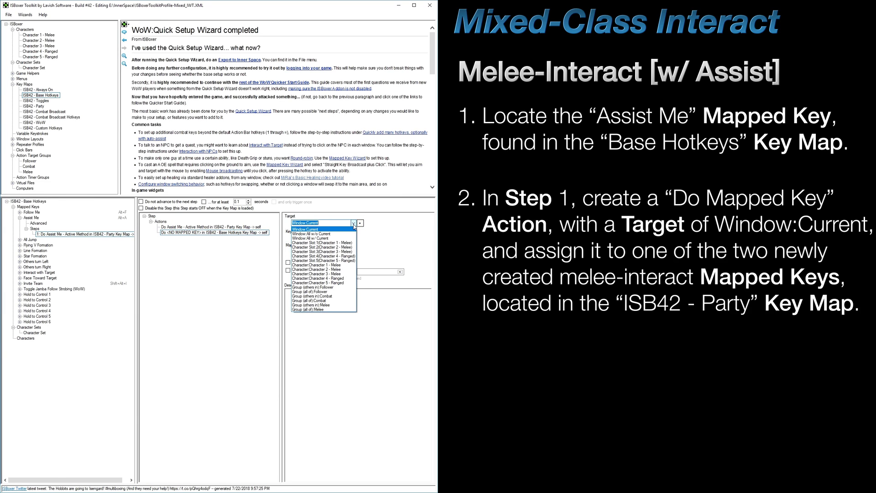
{"action": "left_click", "coordinate": [353, 225]}
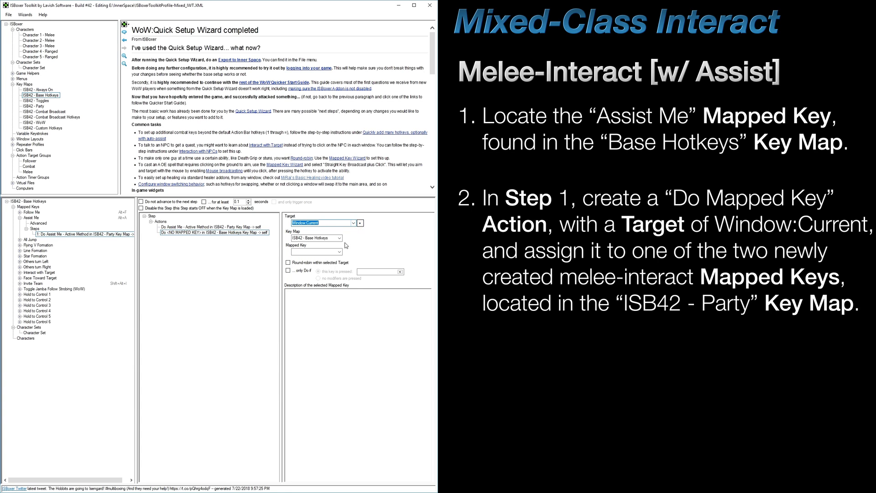
{"action": "left_click", "coordinate": [339, 239]}
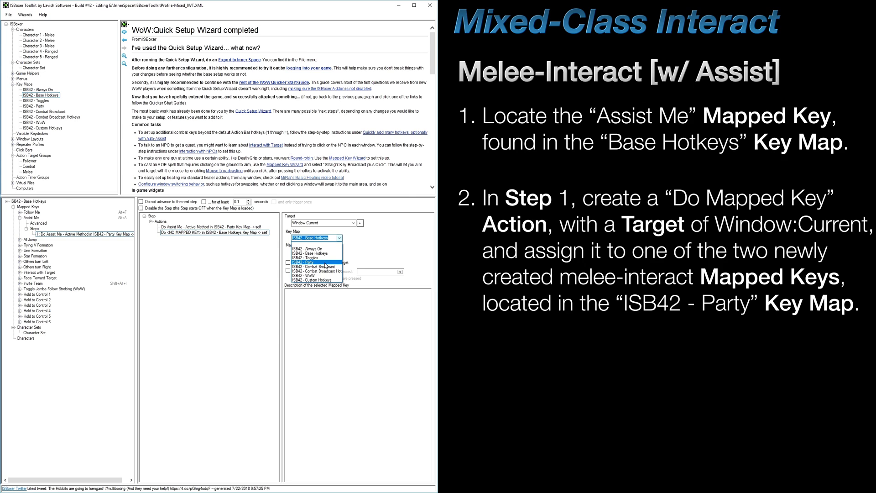
{"action": "left_click", "coordinate": [325, 263]}
{"action": "left_click", "coordinate": [339, 252]}
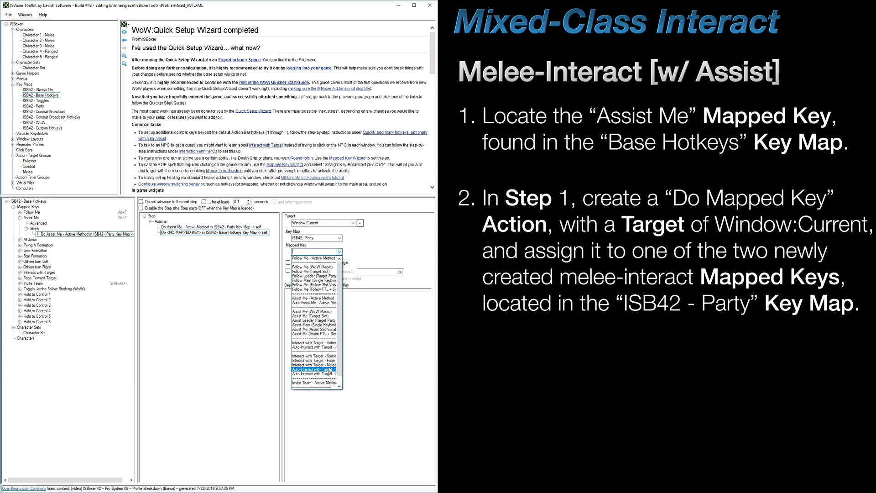
{"action": "left_click", "coordinate": [332, 366]}
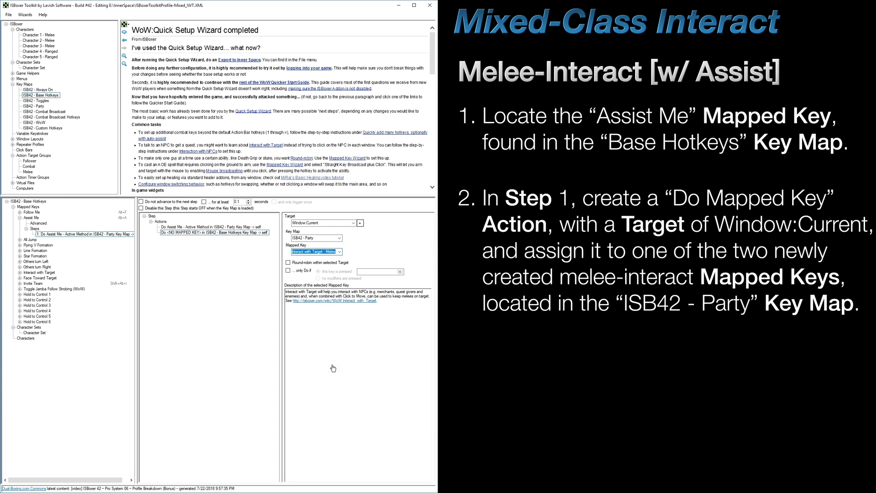
{"action": "left_click", "coordinate": [230, 230]}
{"action": "left_click", "coordinate": [233, 232]}
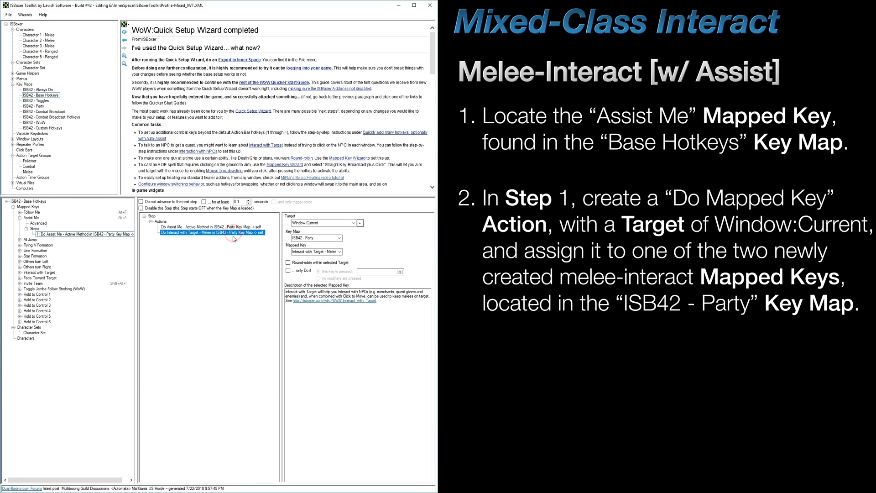